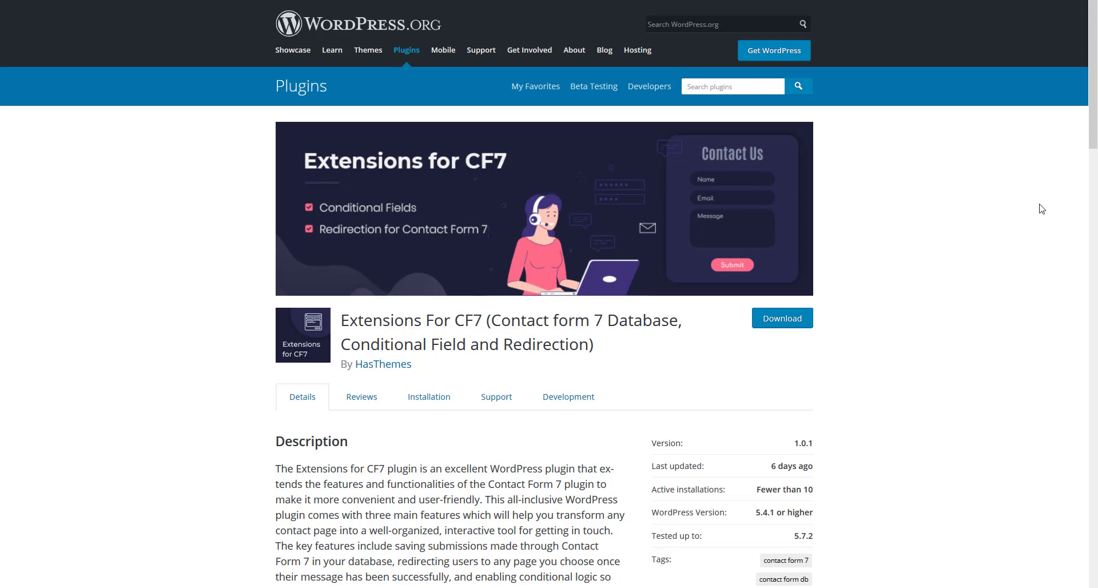
Scroll the Extensions For CF7 plugin page down to Key Features and Contact Form 7 Redirection.
scroll(1042, 208, "down", 2)
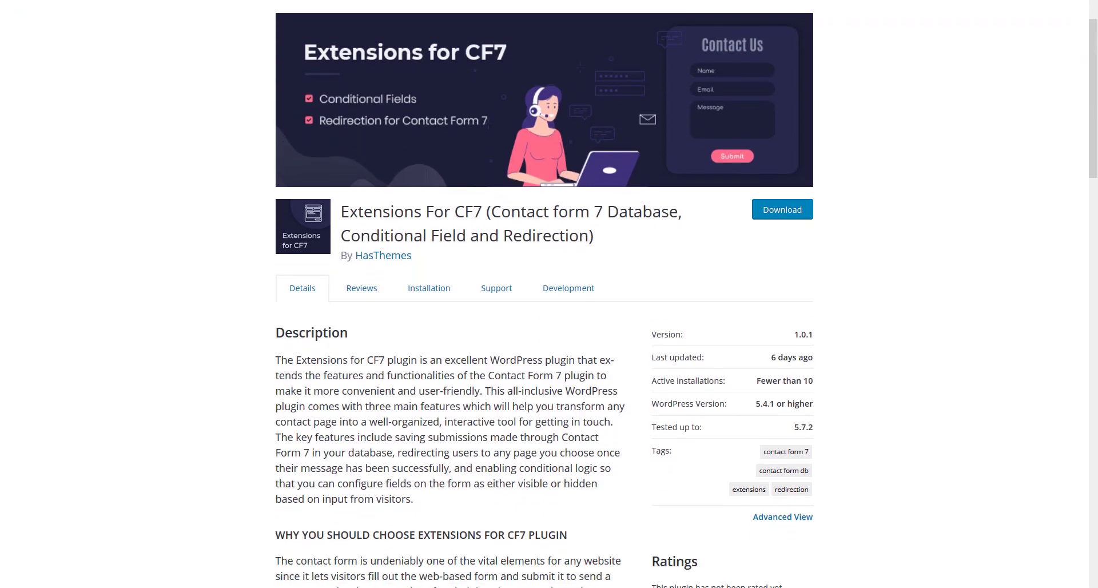
scroll(543, 294, "down", 3)
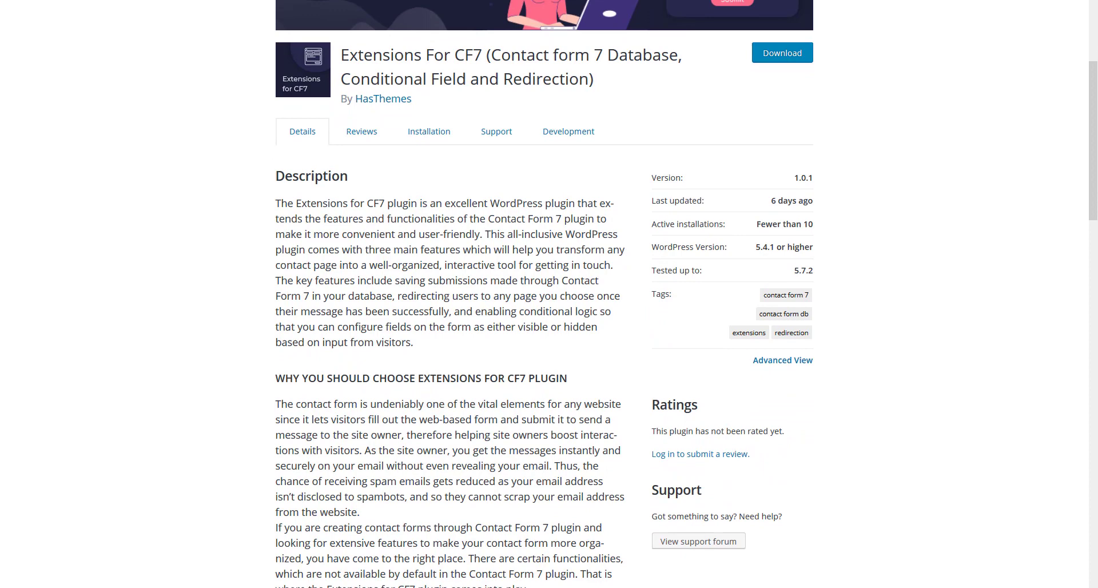
scroll(544, 294, "down", 3)
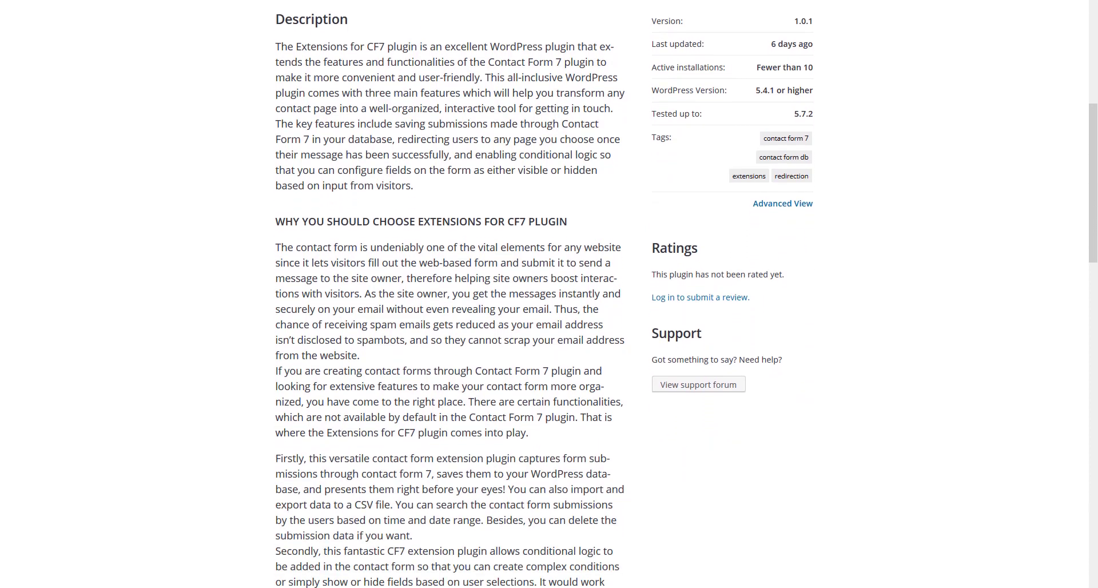
scroll(543, 294, "down", 3)
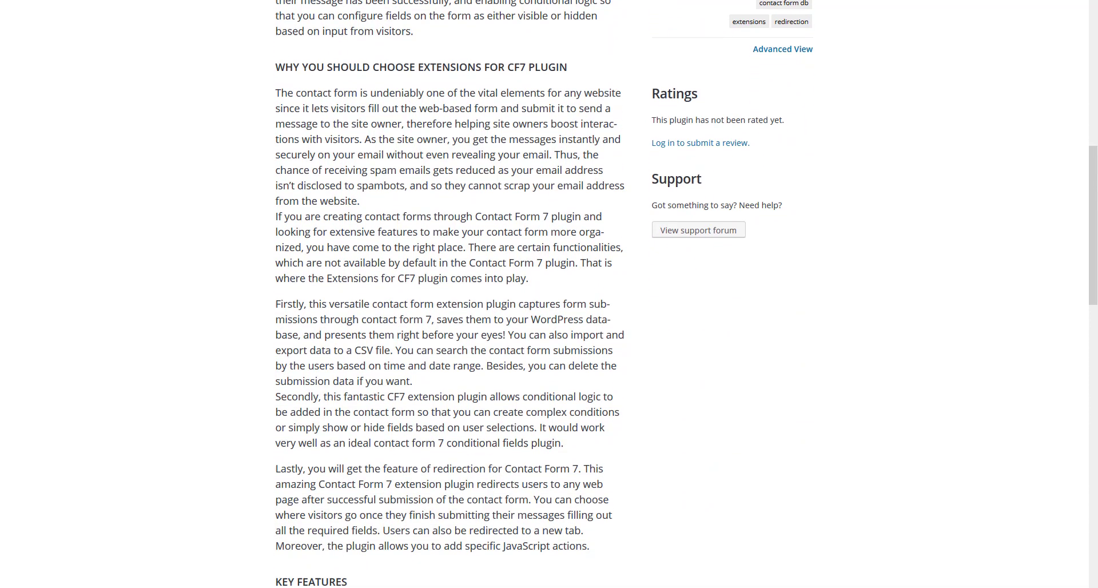
scroll(544, 294, "down", 3)
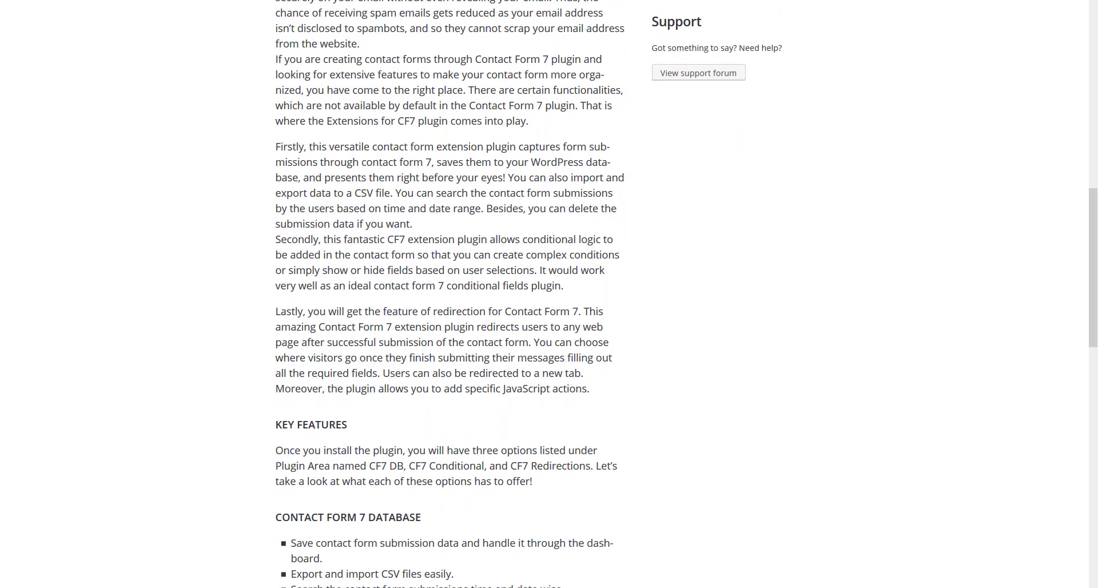
scroll(544, 294, "down", 3)
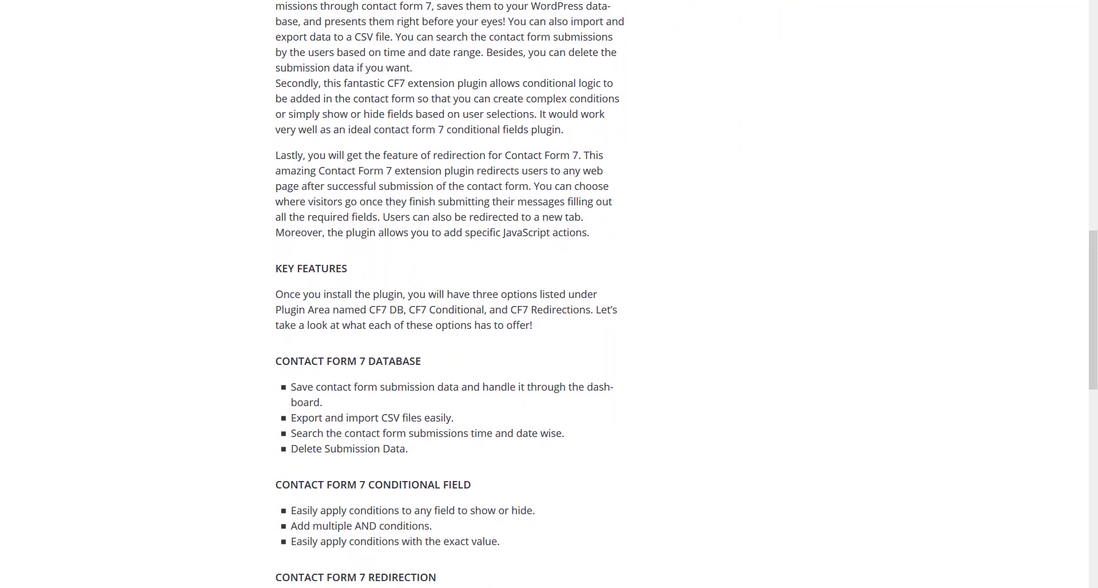
scroll(543, 294, "down", 3)
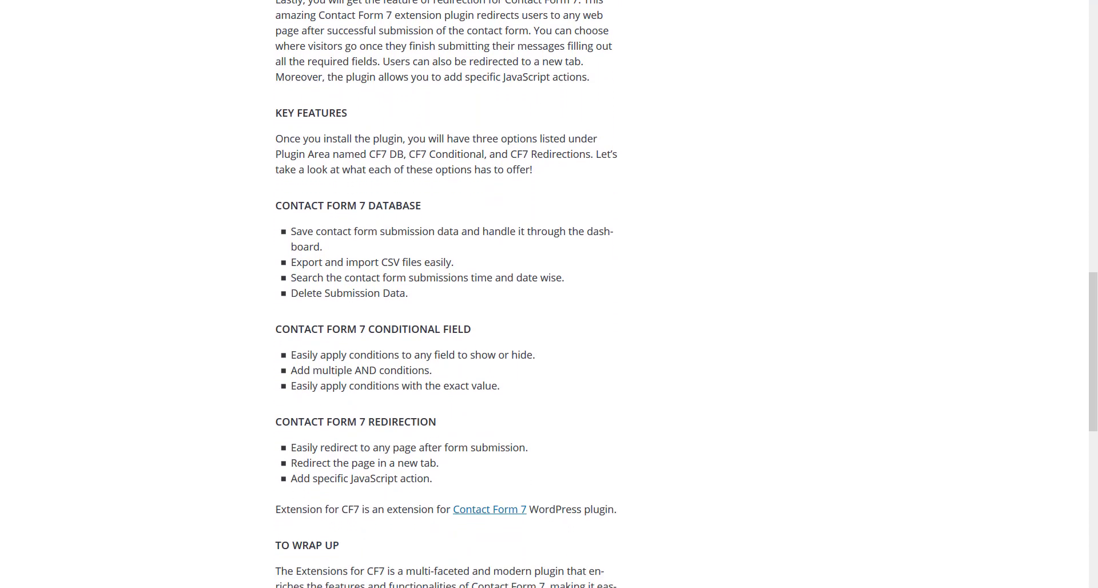
scroll(544, 294, "down", 1)
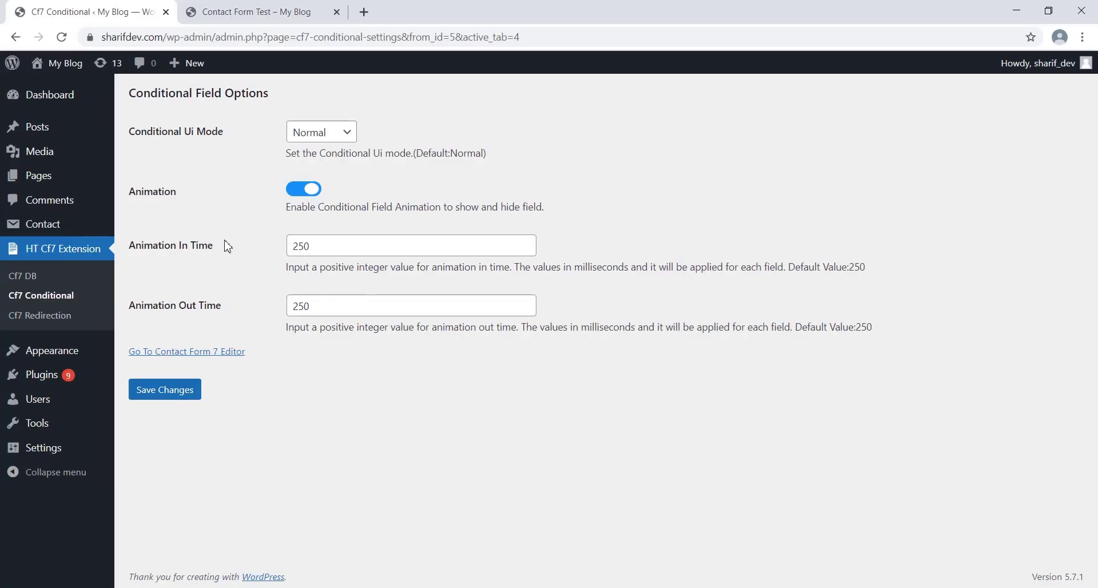
Open the Cf7 Redirection page under HT Cf7 Extension, showing a 200 ms redirection delay.
left_click(56, 315)
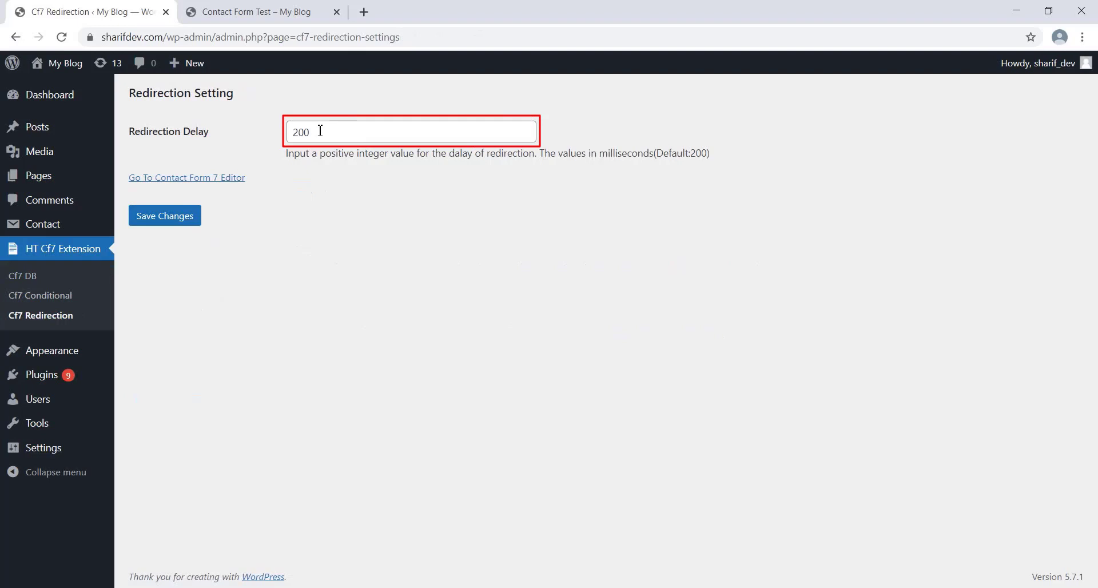
Go to the Contact Form 7 editor, view Redirect Actions, then open the Contact Forms list.
left_click(195, 181)
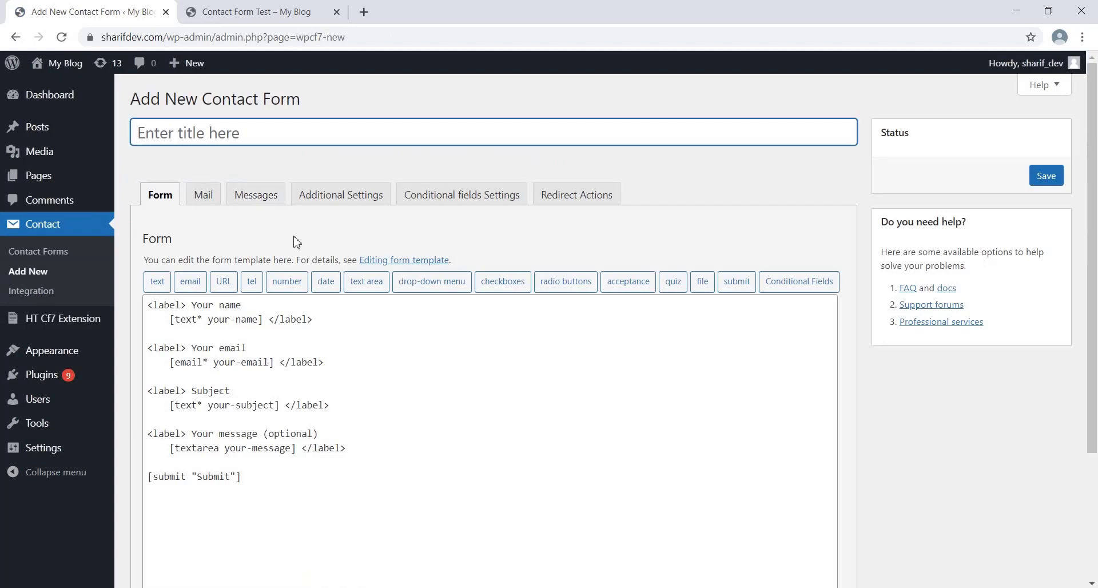
left_click(573, 205)
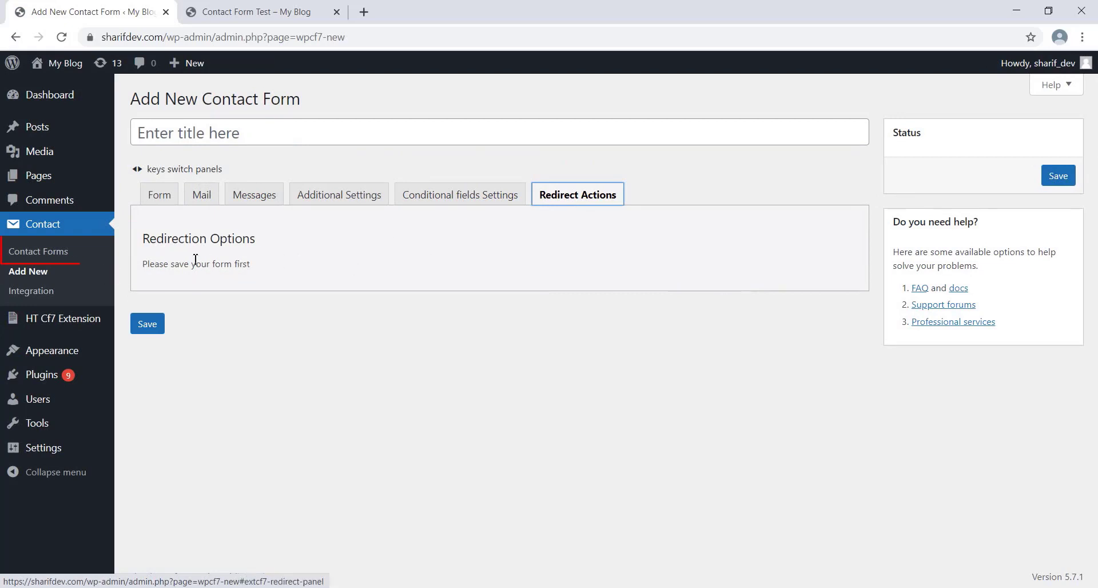
left_click(55, 252)
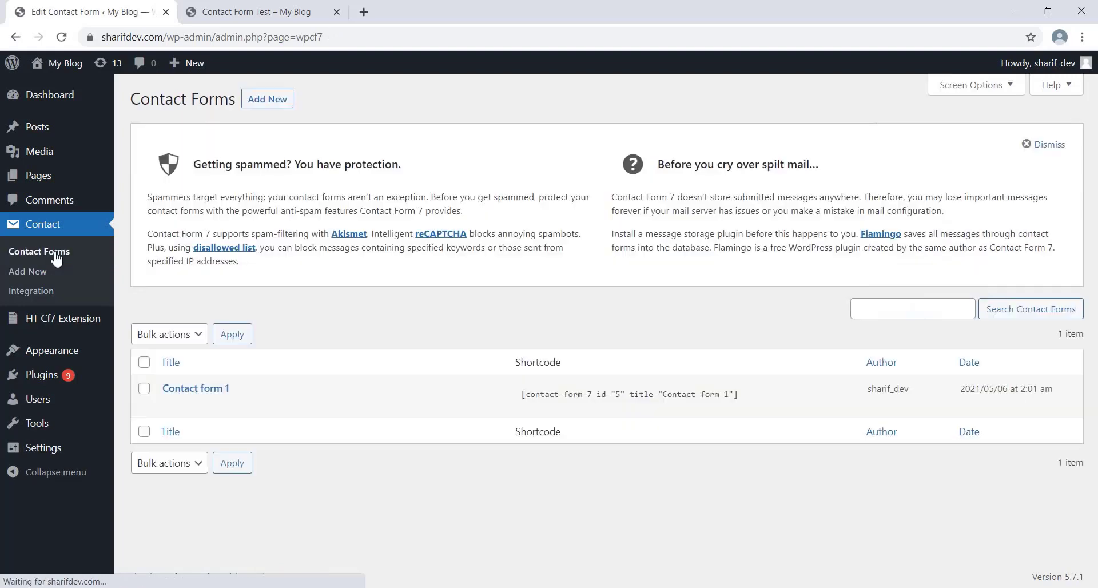
In Contact form 1's Redirect Actions, enable Redirection and toggle Custom URL on then off.
left_click(171, 409)
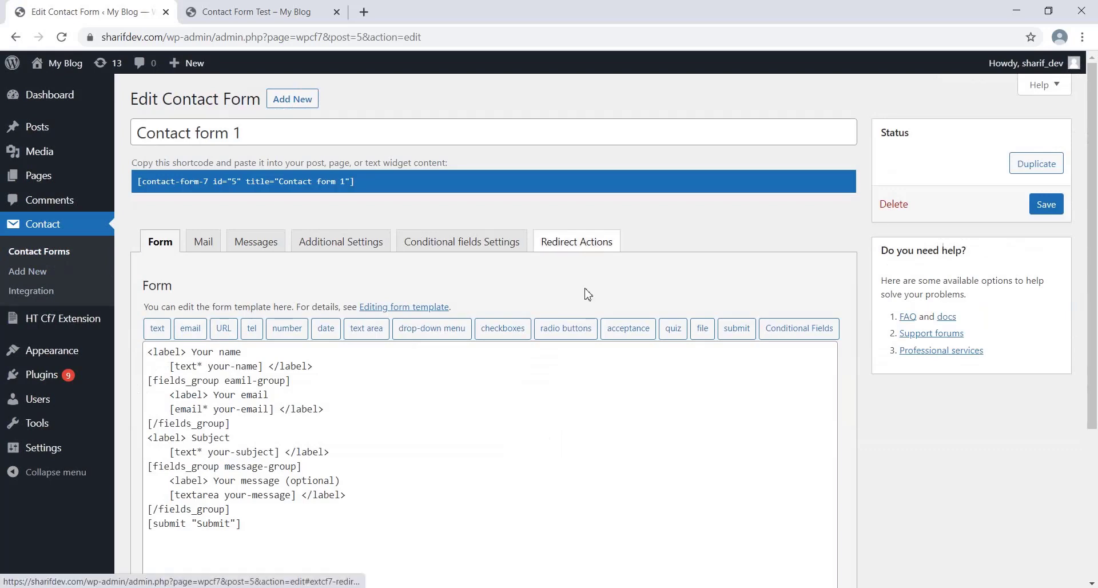
left_click(559, 251)
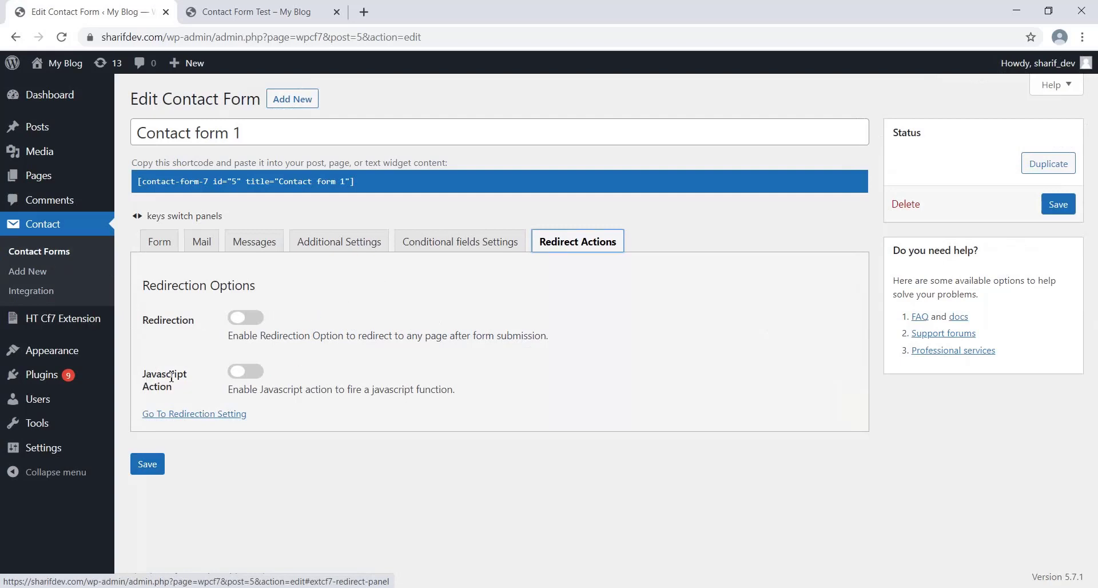
left_click(245, 317)
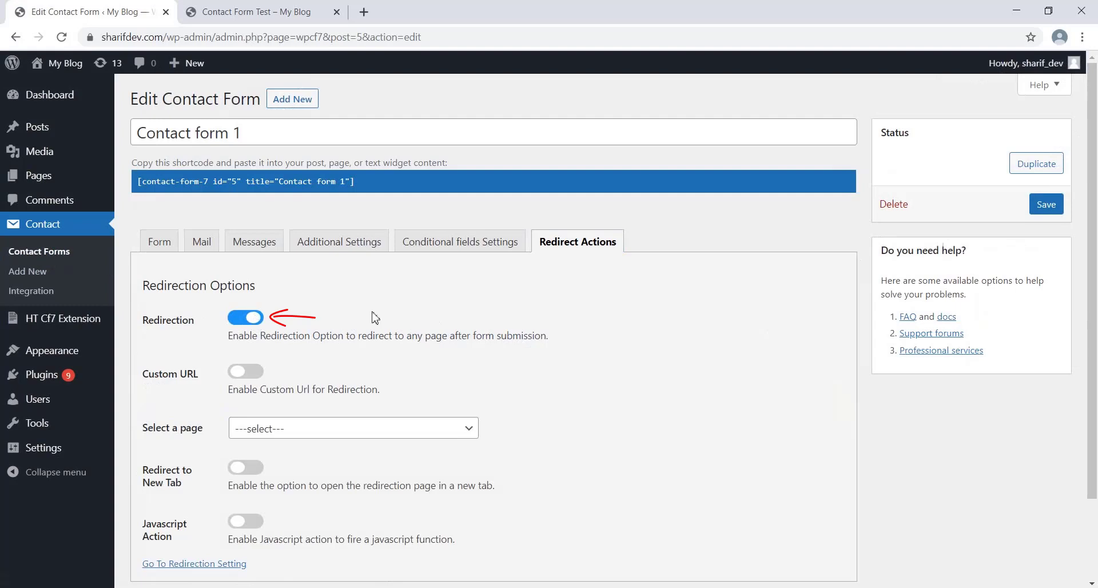
scroll(415, 322, "down", 2)
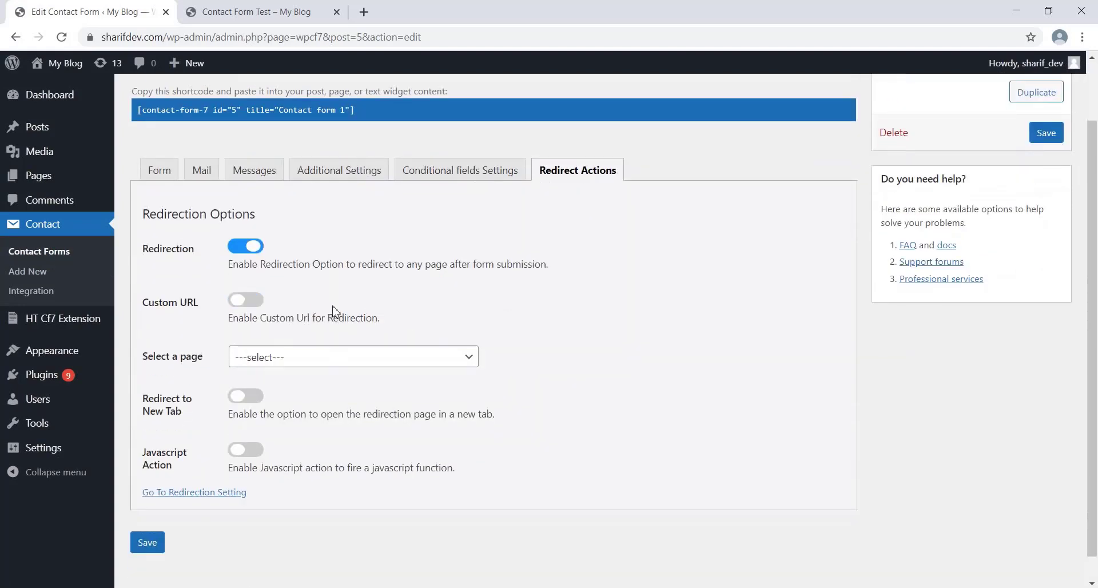
left_click(246, 301)
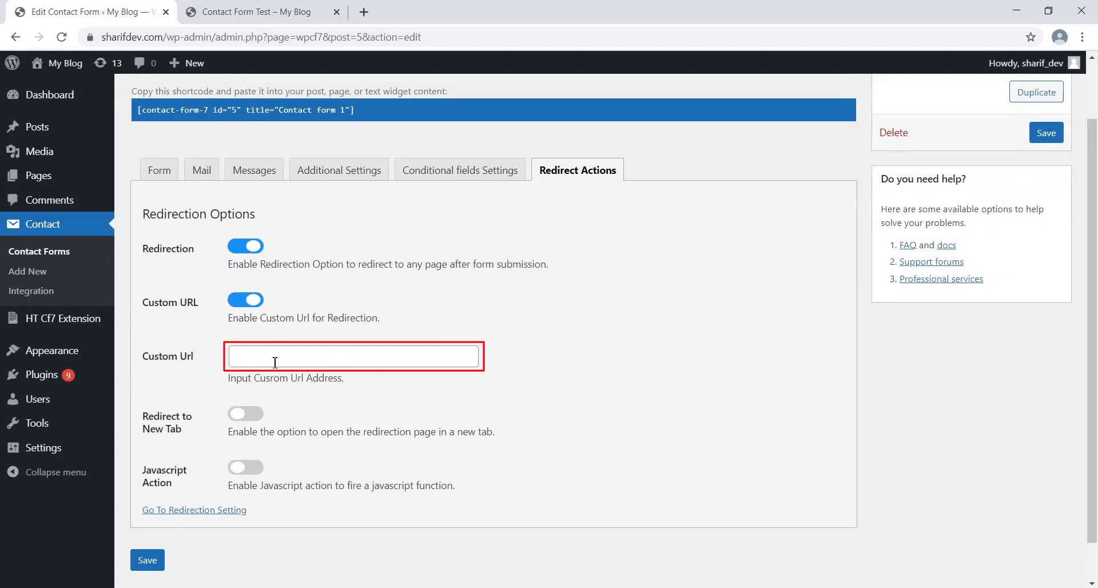
left_click(246, 301)
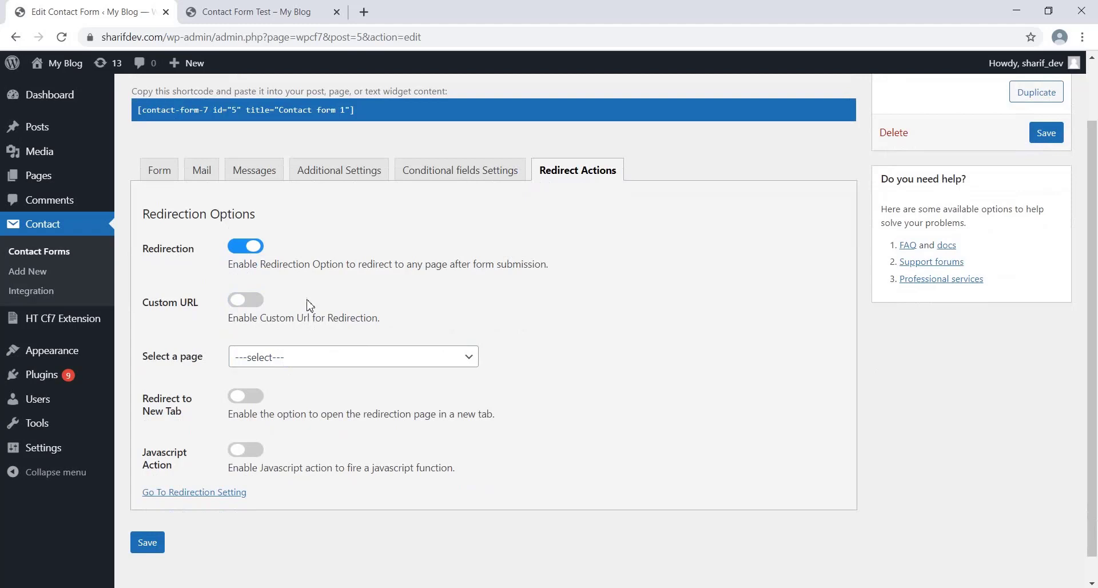
Select Sample Page as Contact form 1's redirect page and save the form.
left_click(299, 358)
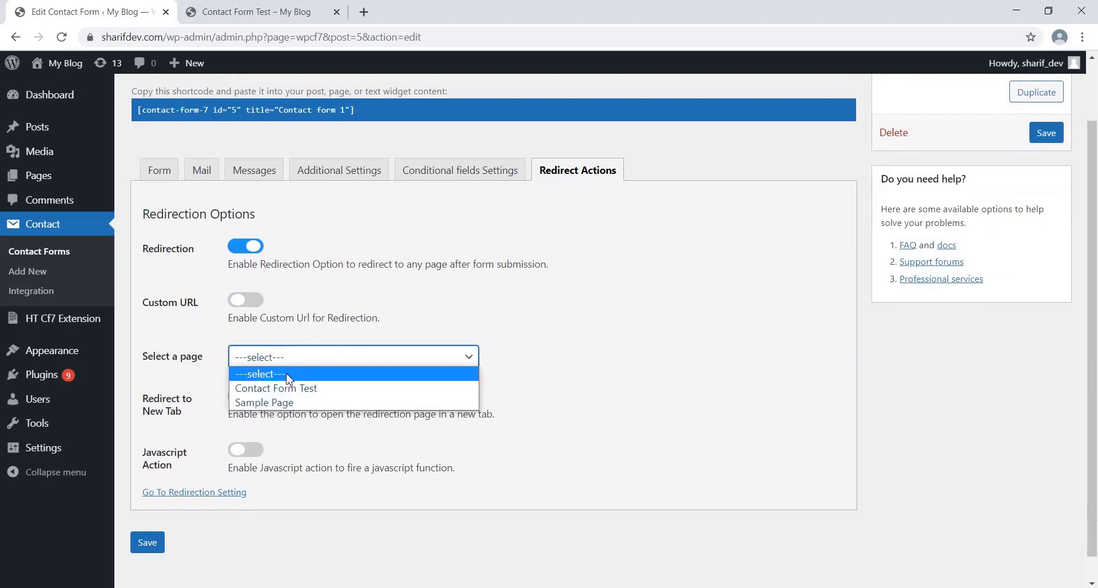
left_click(280, 403)
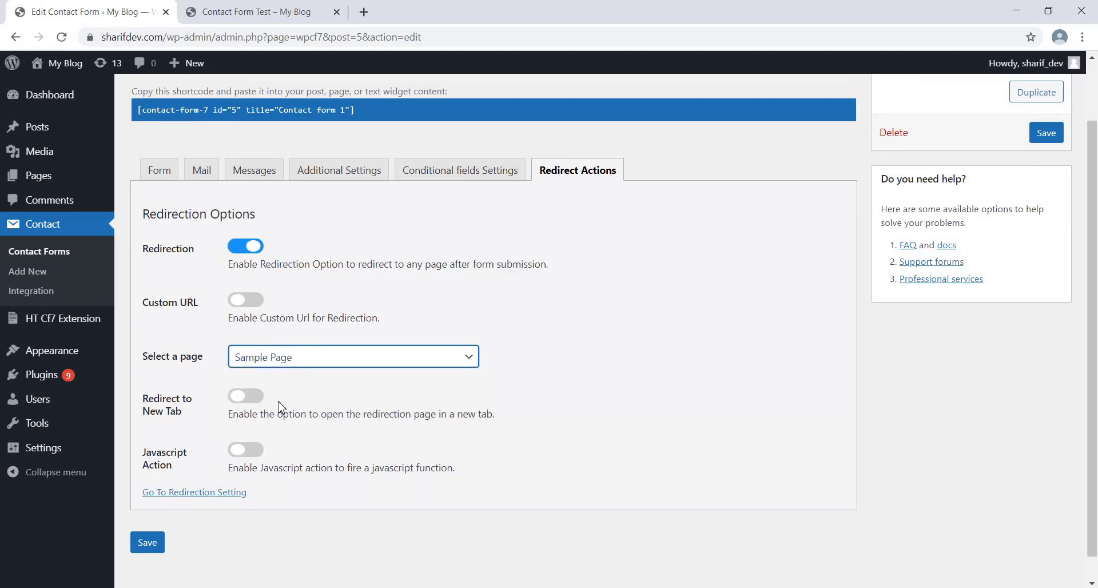
scroll(289, 326, "down", 1)
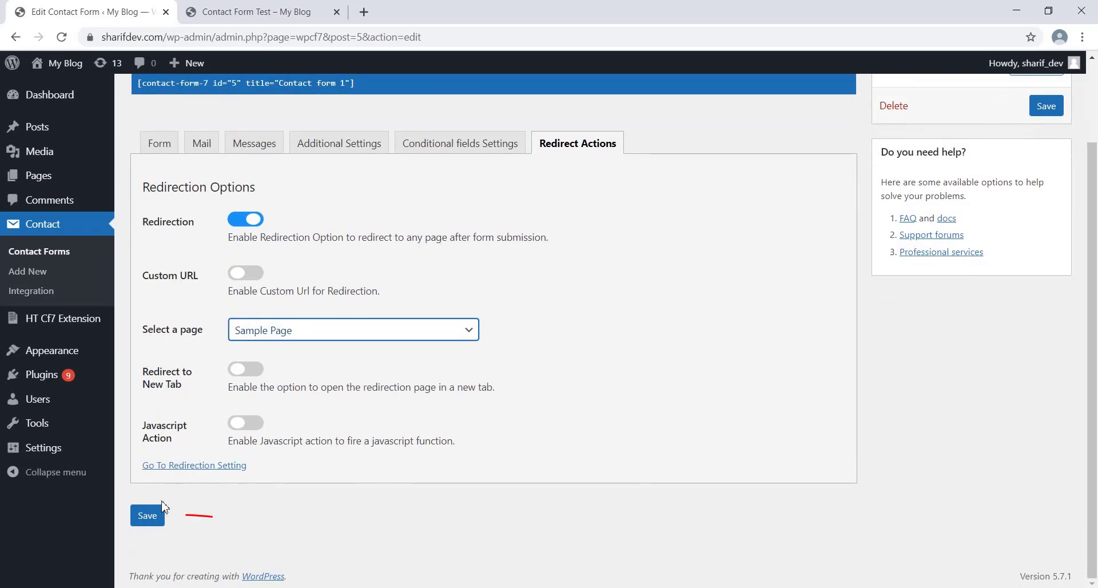
left_click(153, 519)
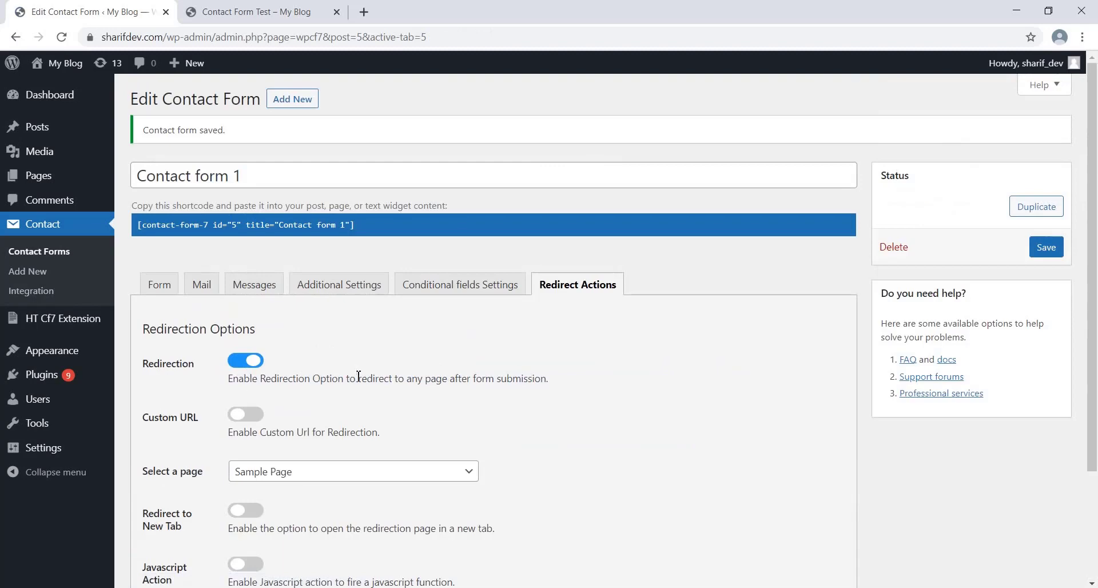
scroll(359, 376, "down", 3)
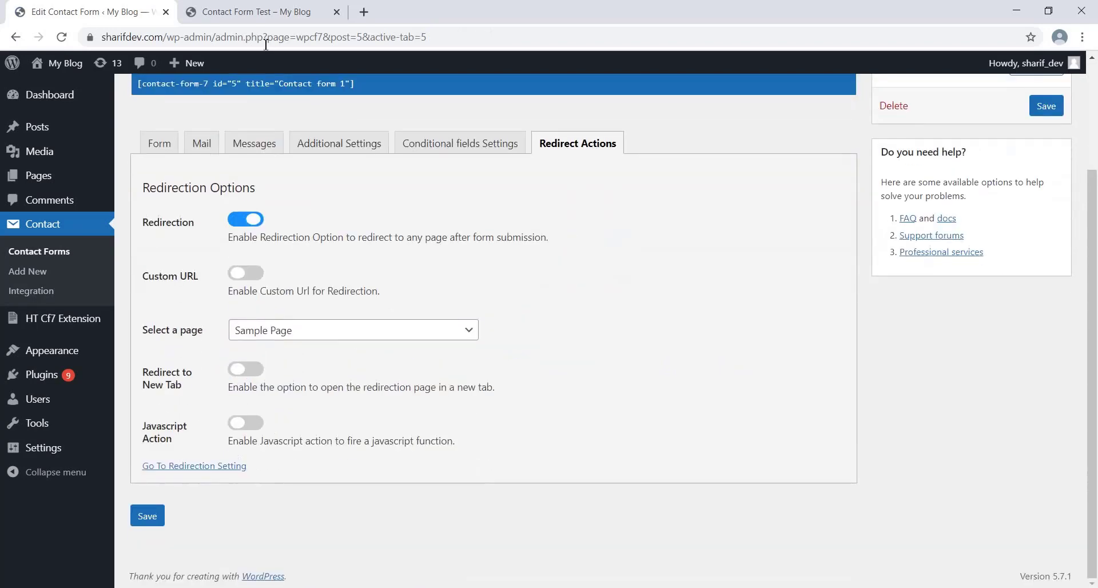
Reload the Contact Form Test page and fill the name and email from saved suggestions.
left_click(257, 12)
left_click(63, 39)
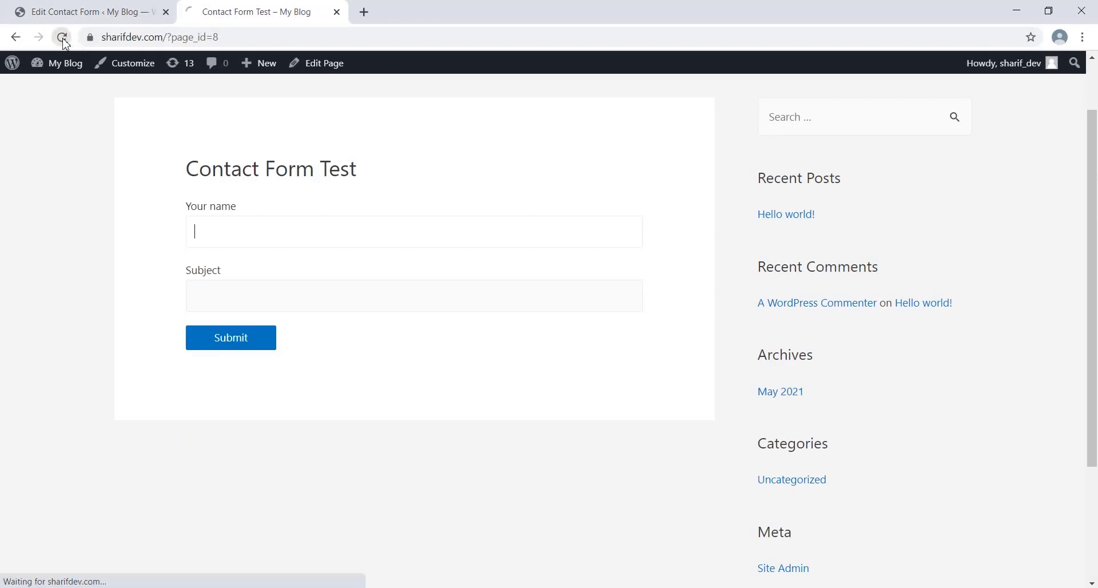
left_click(225, 220)
left_click(202, 293)
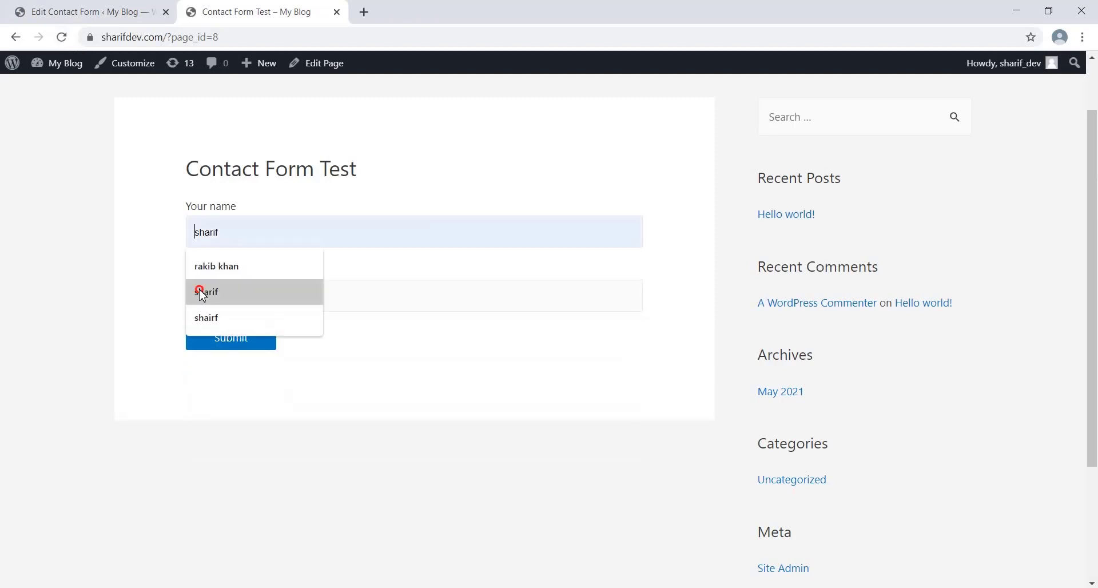
left_click(215, 301)
left_click(225, 344)
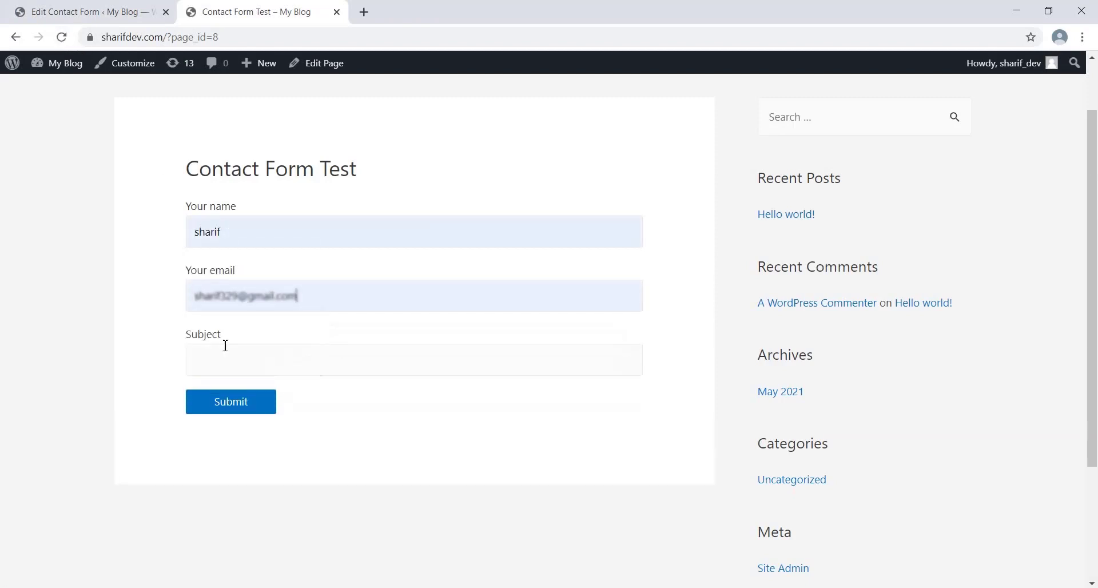
Fill the Subject with 'contact form 7 test', type 'p', and submit the test form.
left_click(226, 366)
left_click(221, 386)
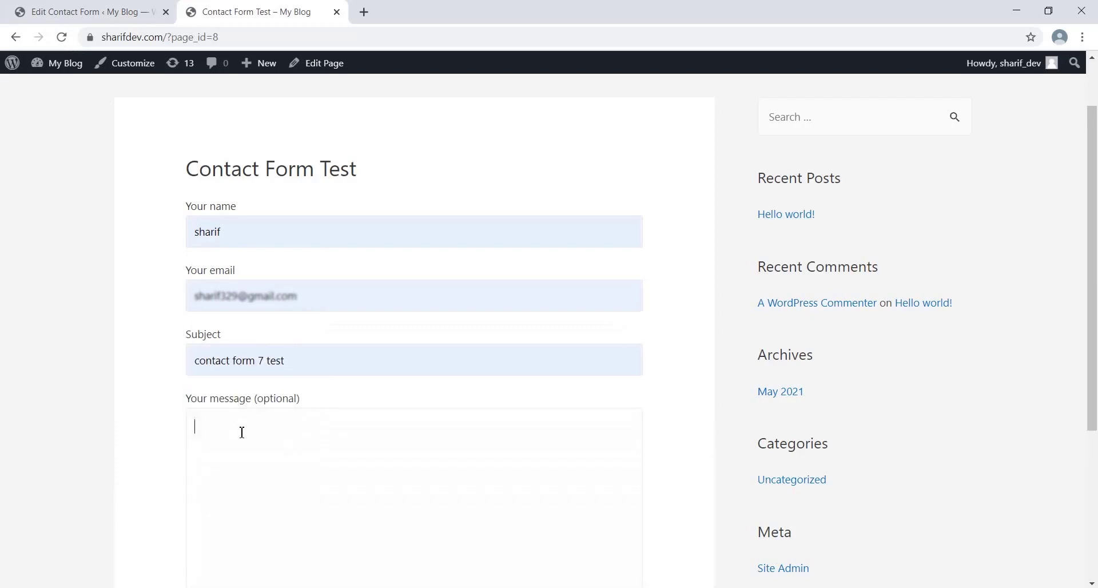
type("p")
scroll(283, 363, "down", 3)
left_click(235, 510)
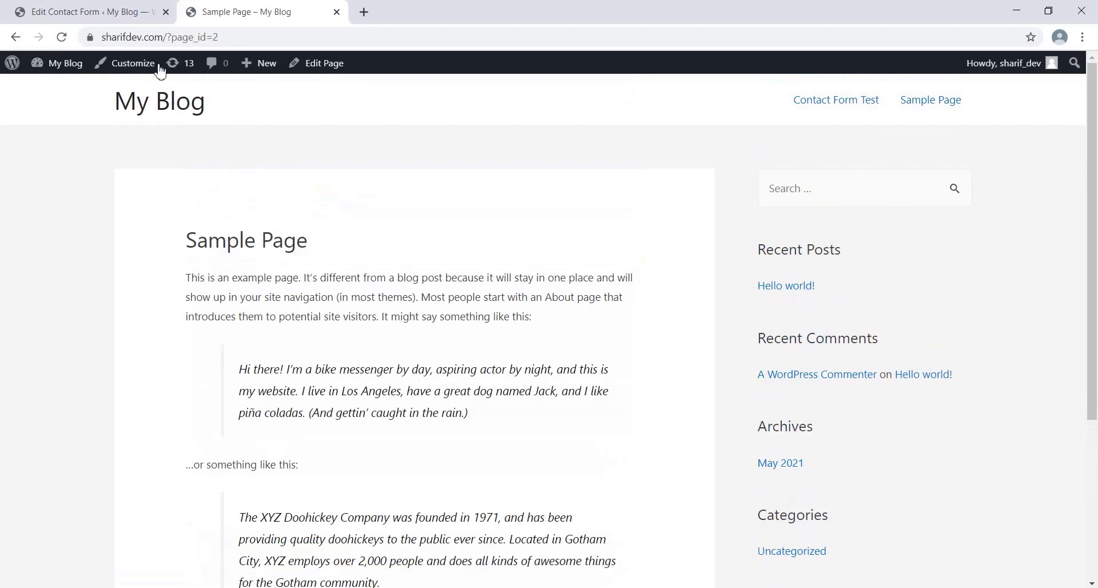
left_click(116, 9)
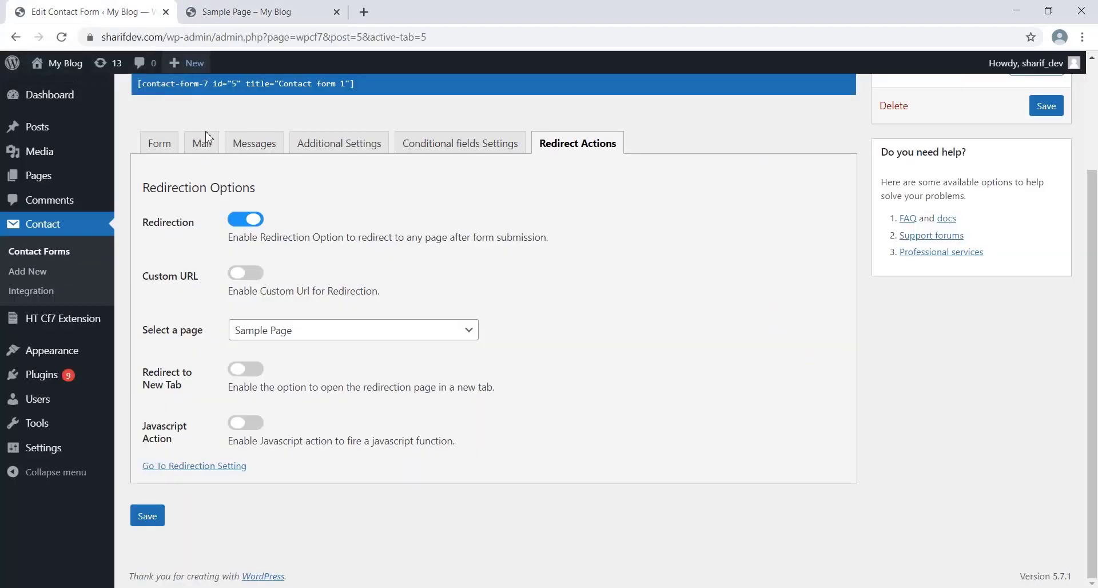
left_click(250, 275)
left_click(270, 334)
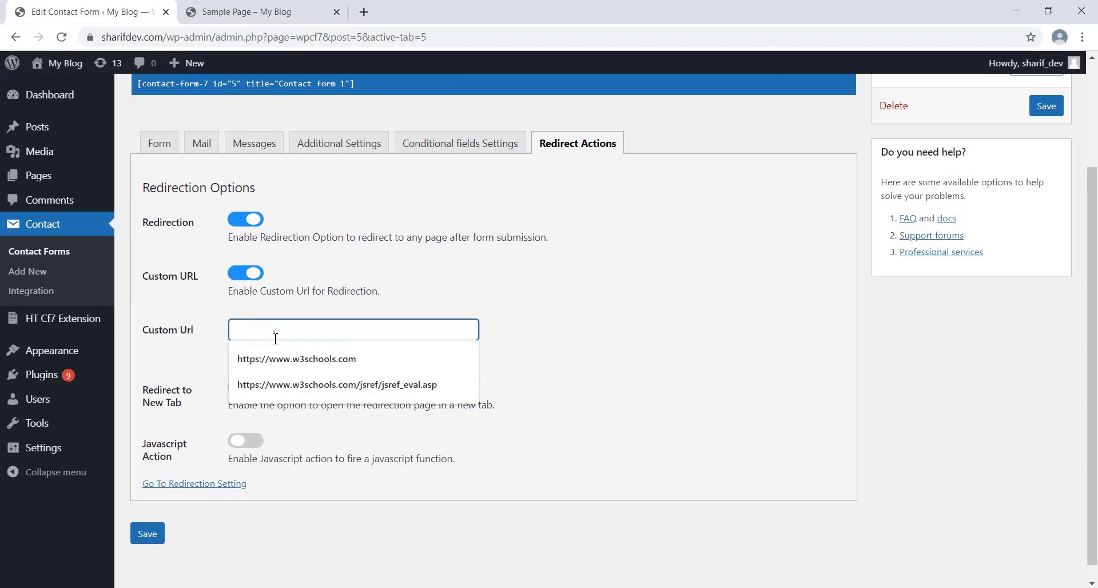
left_click(280, 359)
scroll(252, 366, "down", 1)
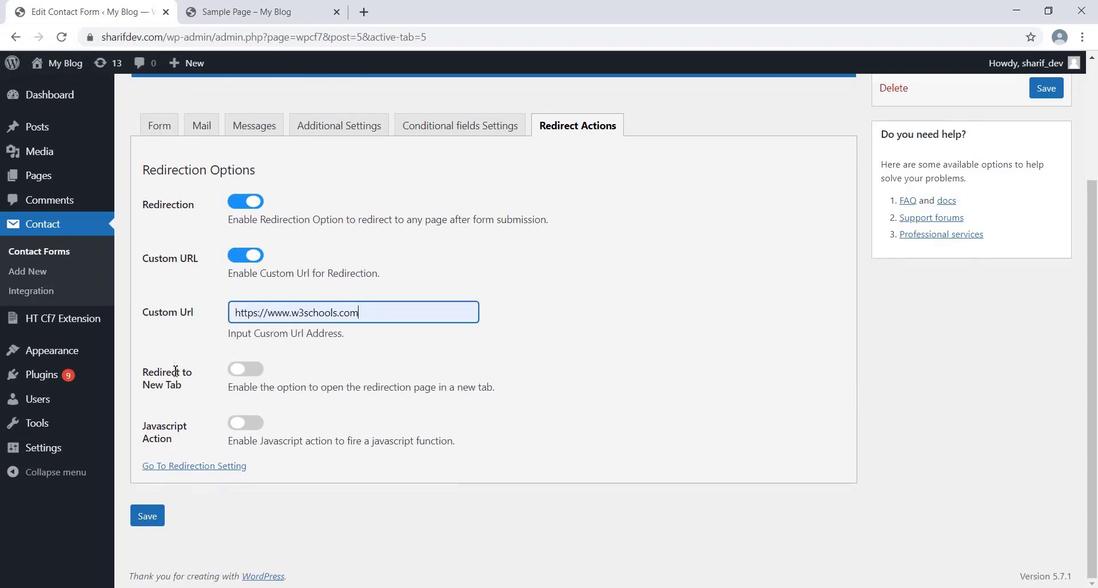
left_click(247, 369)
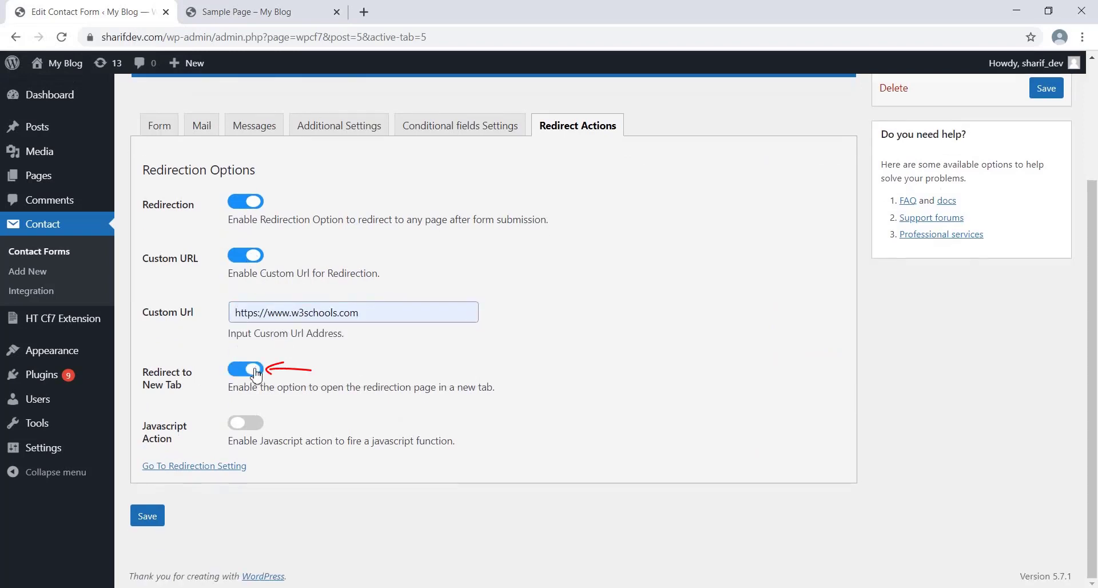
left_click(149, 516)
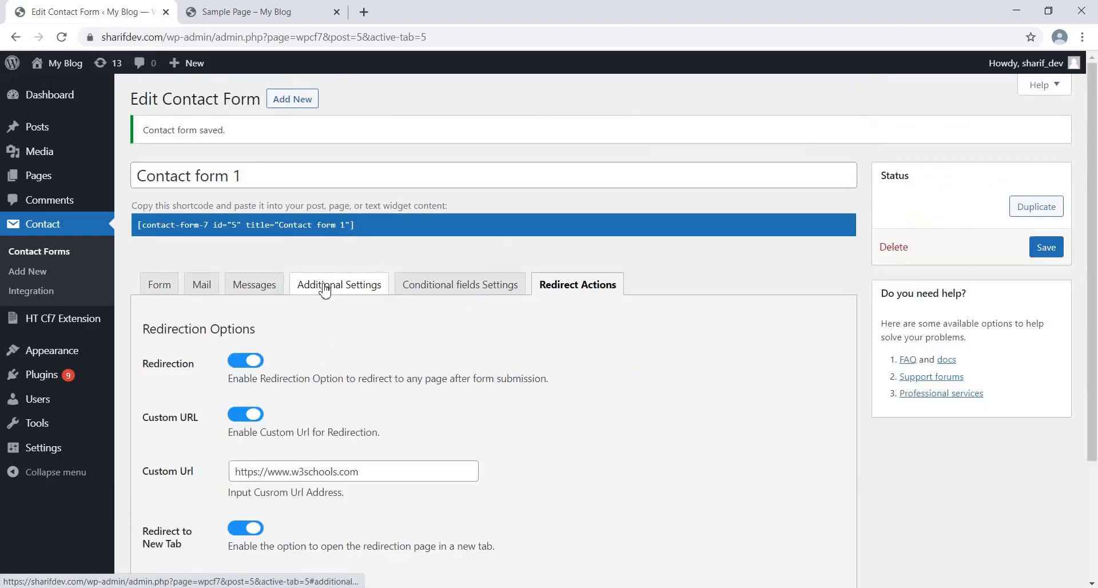
Reload the Contact Form Test page and fill the name and email from saved entries.
left_click(257, 11)
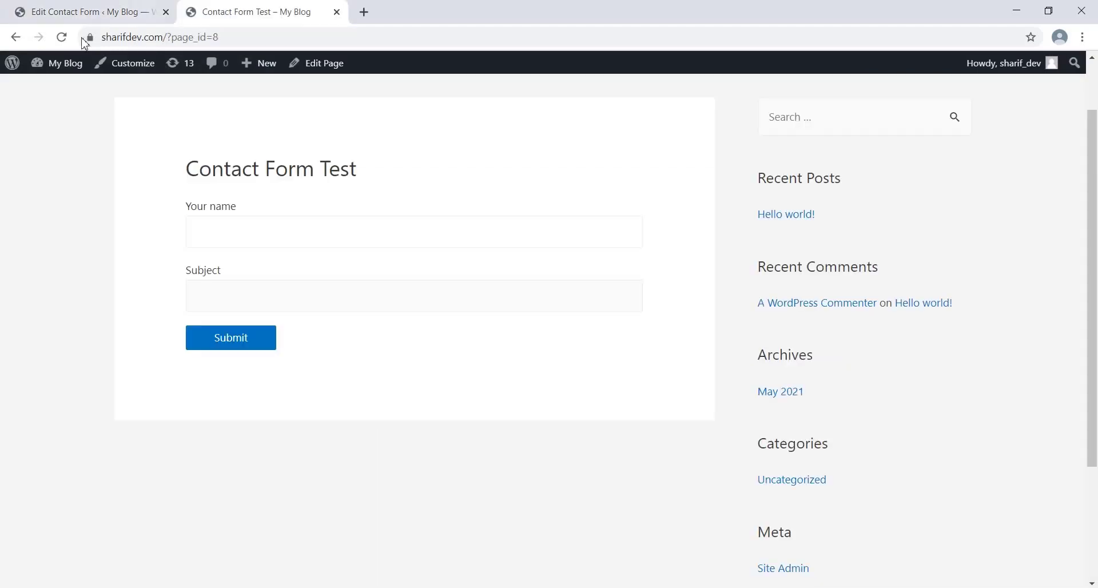
left_click(62, 37)
left_click(228, 218)
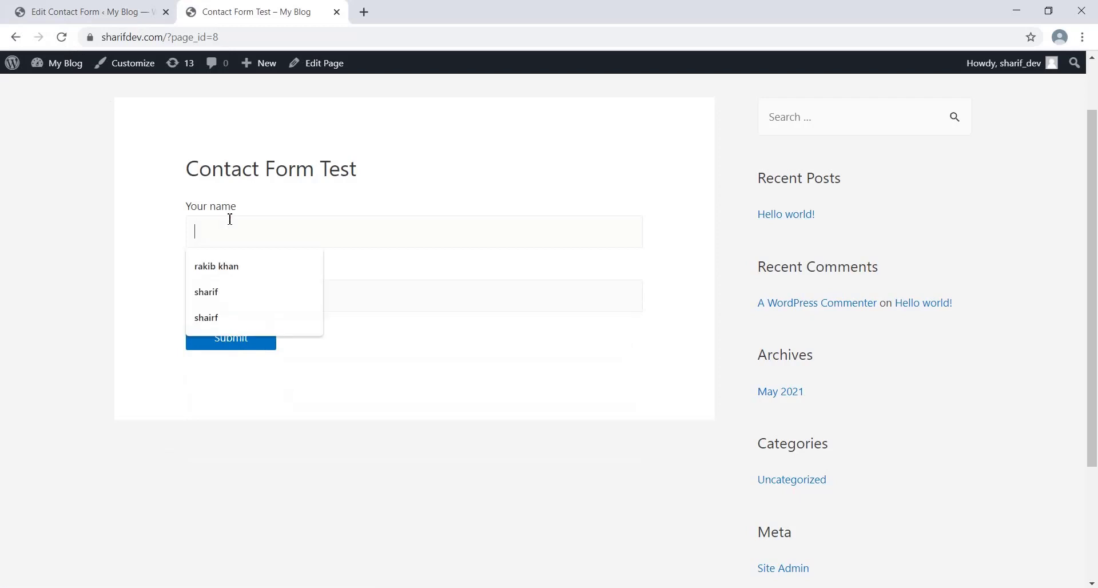
left_click(203, 294)
left_click(215, 305)
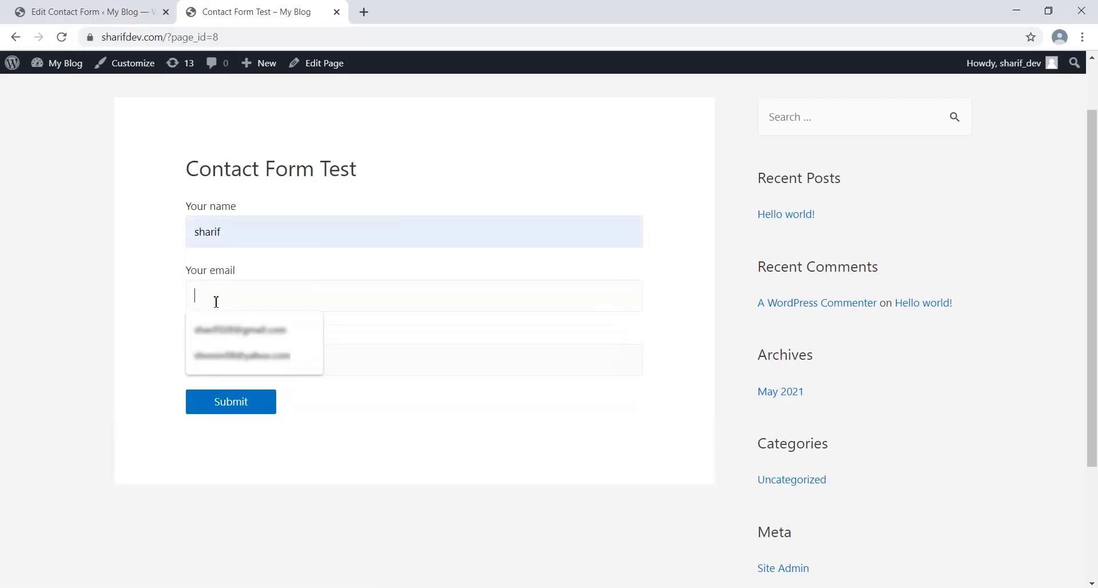
left_click(222, 329)
Fill the Subject with 'contact form 7 test' and submit the test form.
left_click(223, 361)
left_click(223, 389)
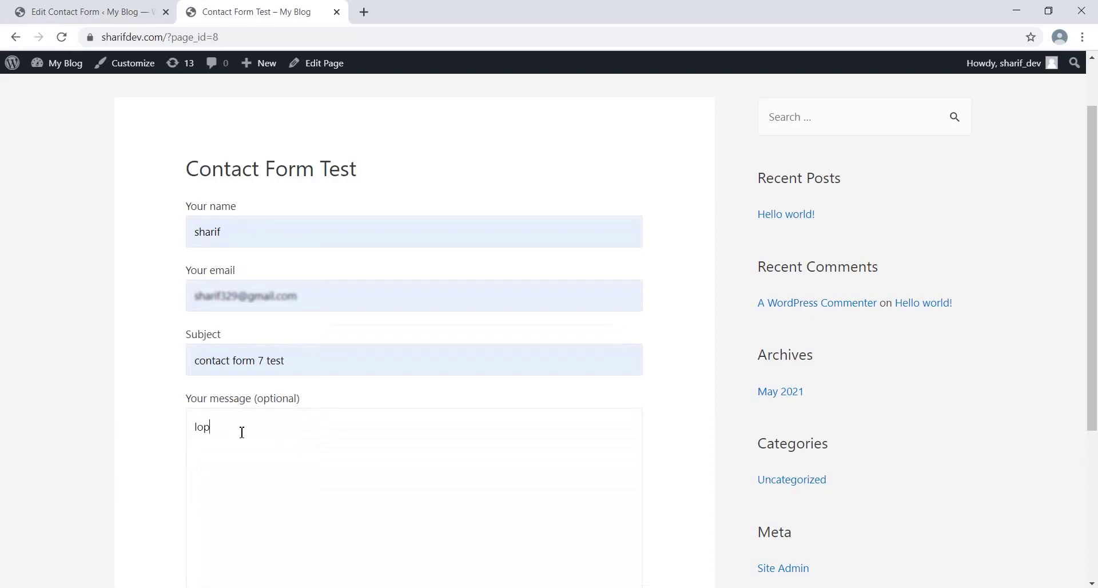
scroll(275, 355, "down", 2)
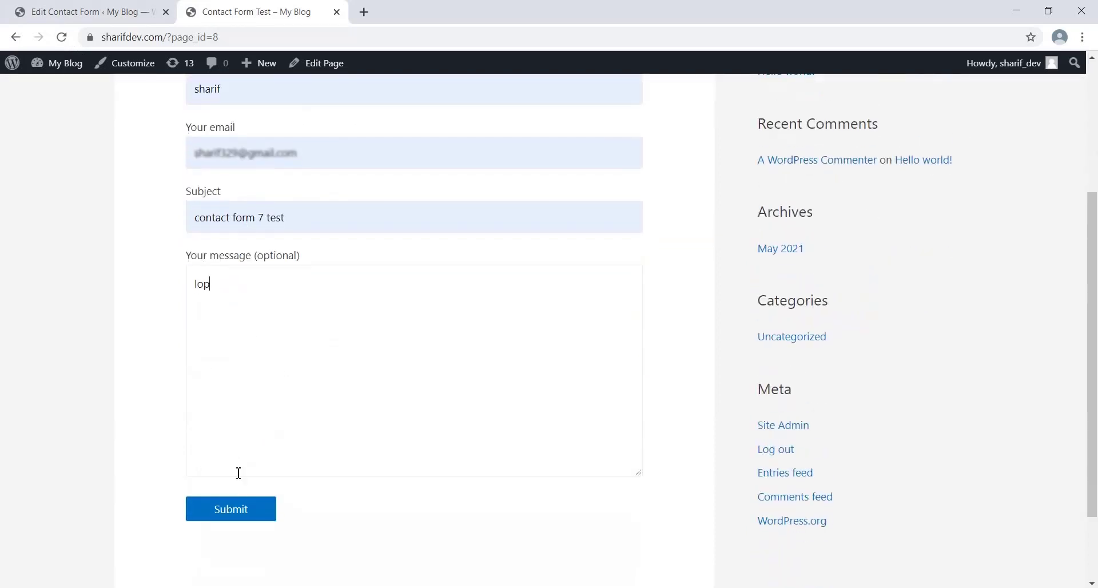
left_click(231, 512)
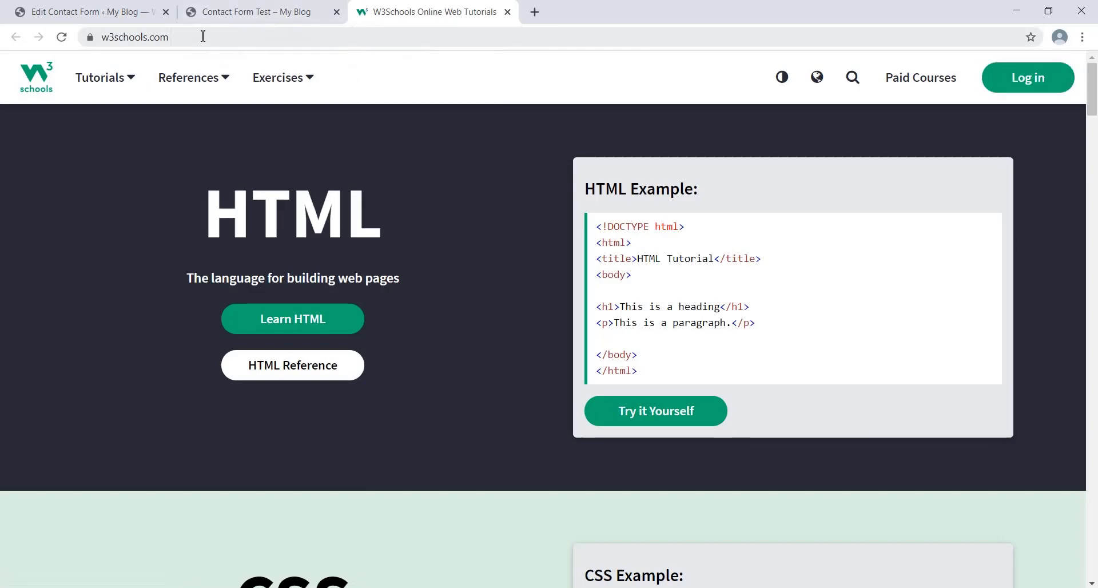
Enable Javascript Action, enter alert("helloo") as the Javascript Code, and save Contact form 1.
left_click(75, 11)
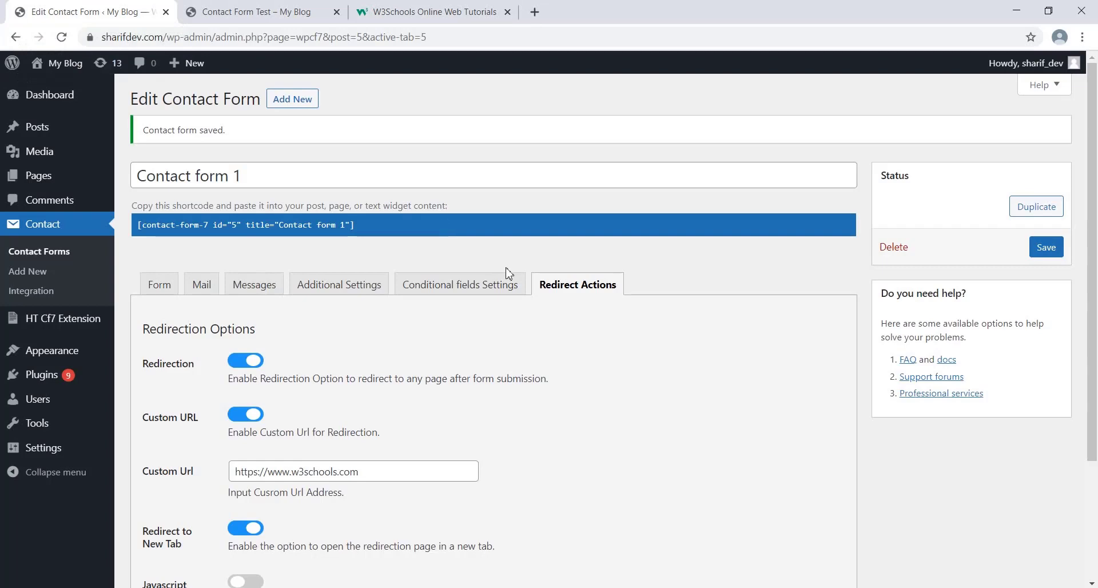
scroll(507, 275, "down", 3)
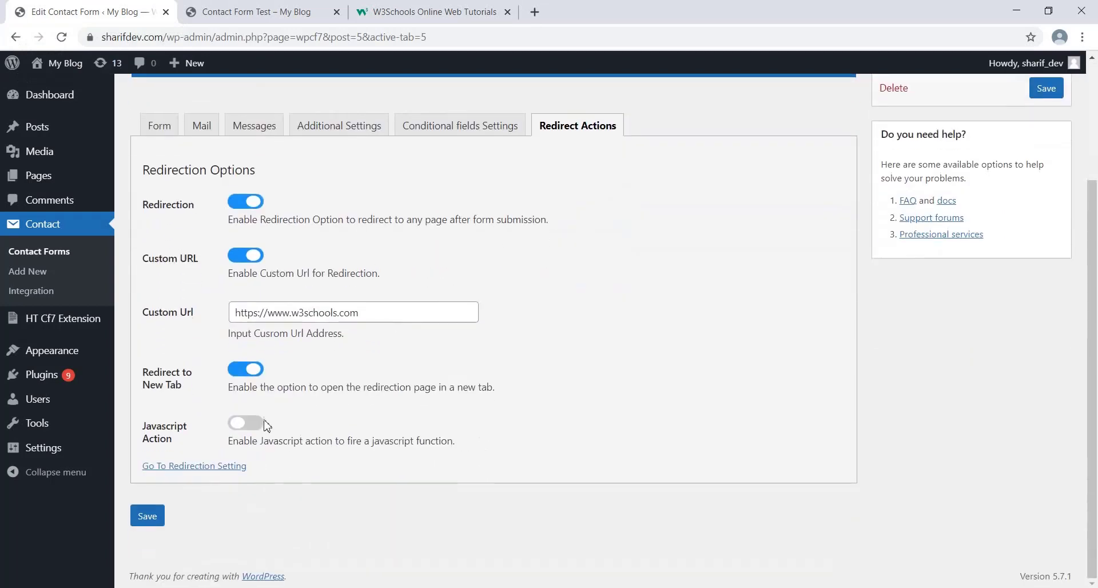
left_click(247, 422)
scroll(627, 333, "down", 4)
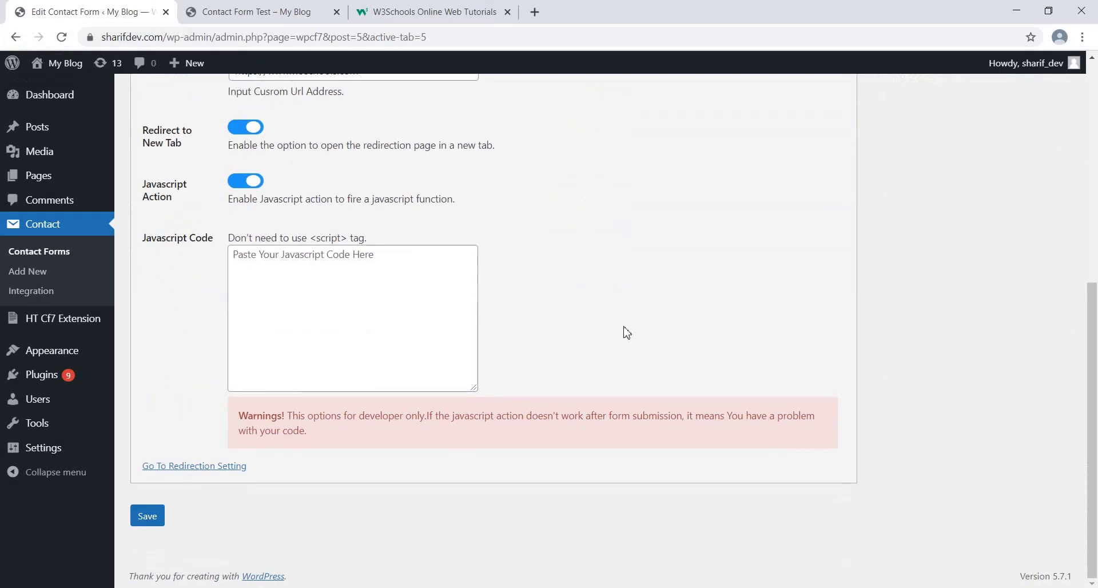
left_click(382, 261)
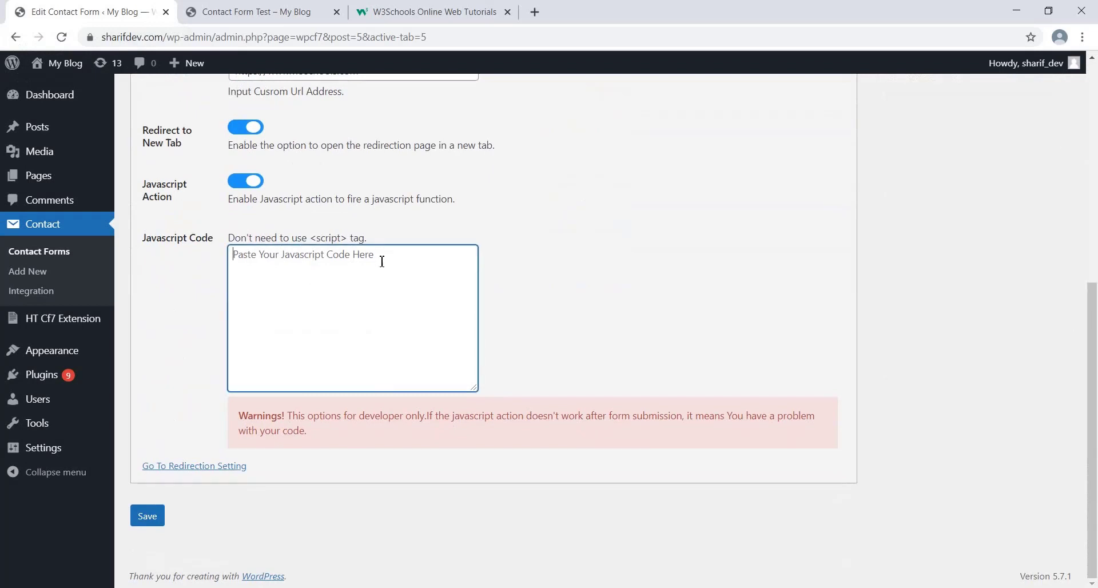
type("alert(\"hellod\")")
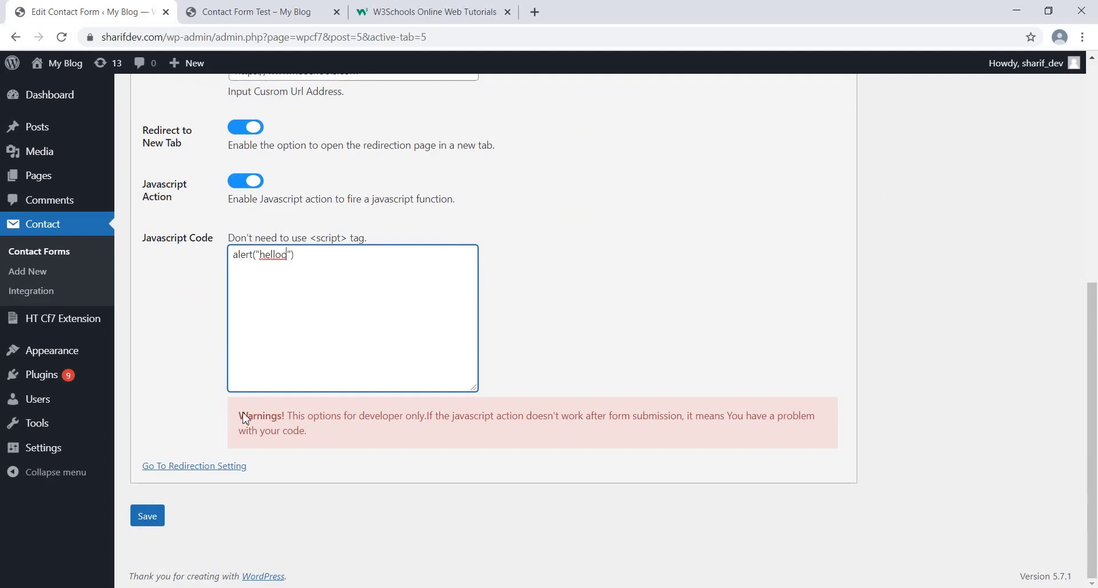
left_click(147, 516)
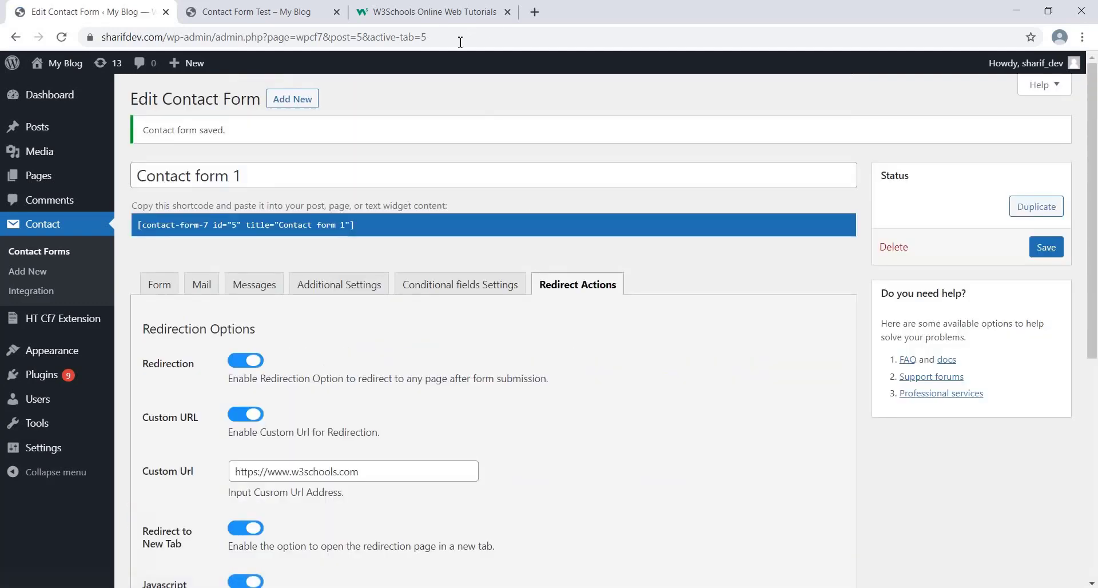
Close the W3Schools tab, reload the Contact Form Test page, and autofill name and email.
left_click(507, 12)
left_click(257, 11)
left_click(61, 37)
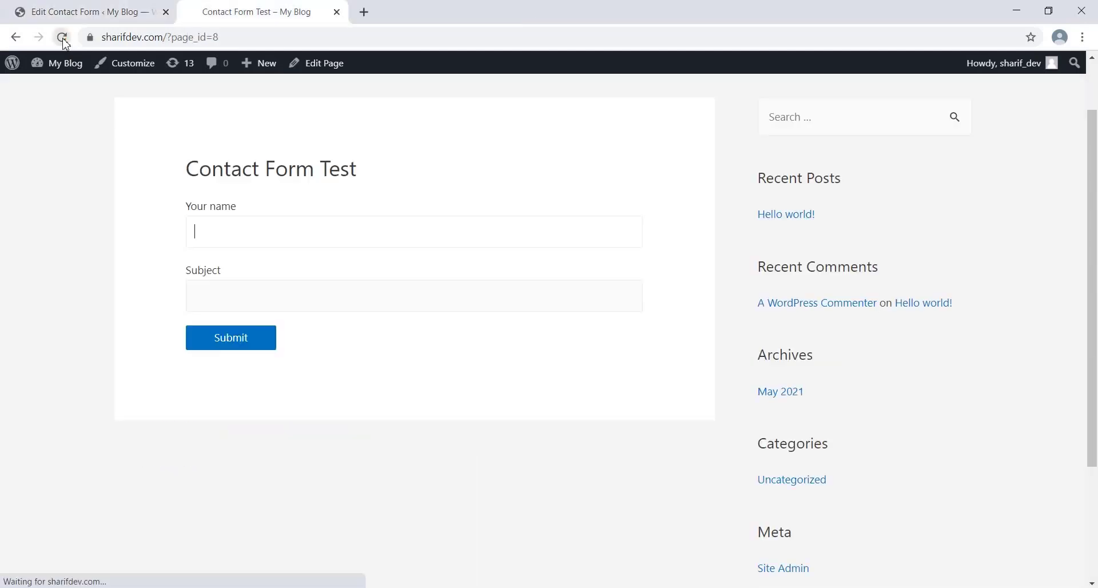
left_click(228, 220)
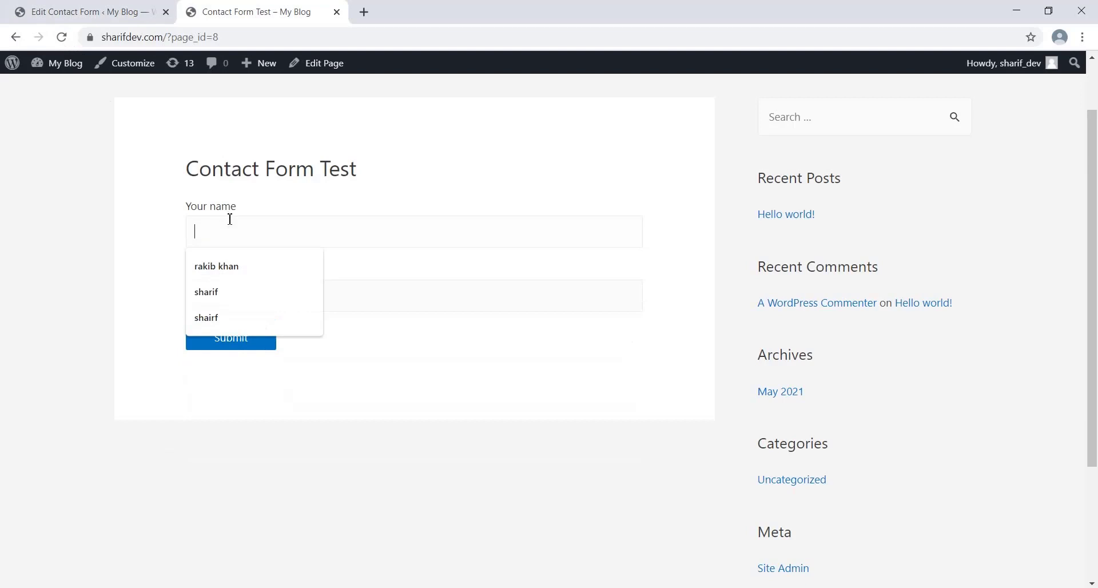
left_click(202, 295)
left_click(216, 308)
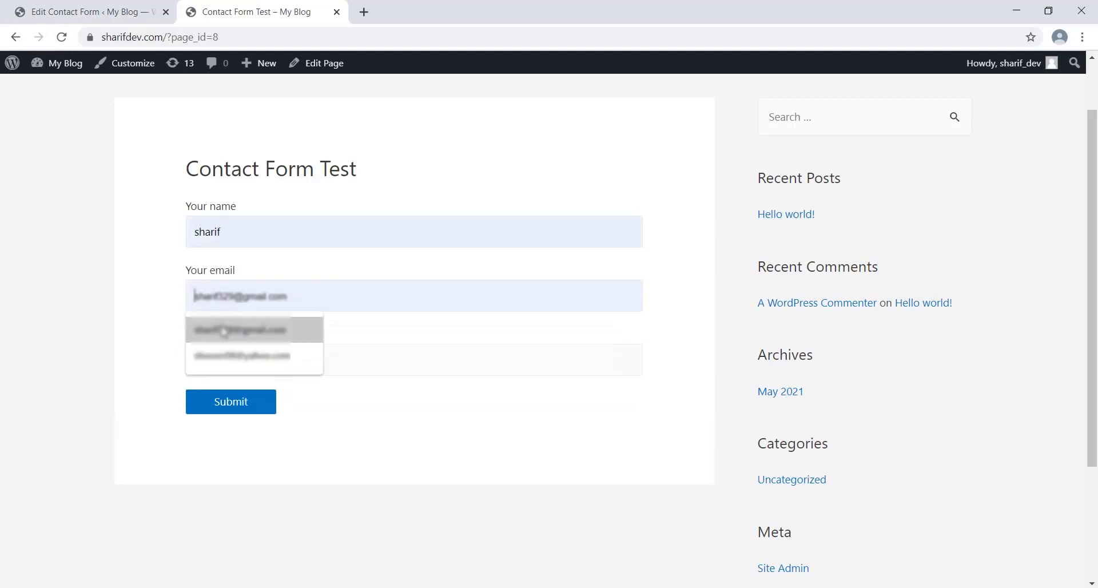
left_click(224, 331)
Fill the Subject with 'contact form 7 test', type the message 'lop', and submit.
left_click(225, 364)
left_click(225, 391)
left_click(239, 432)
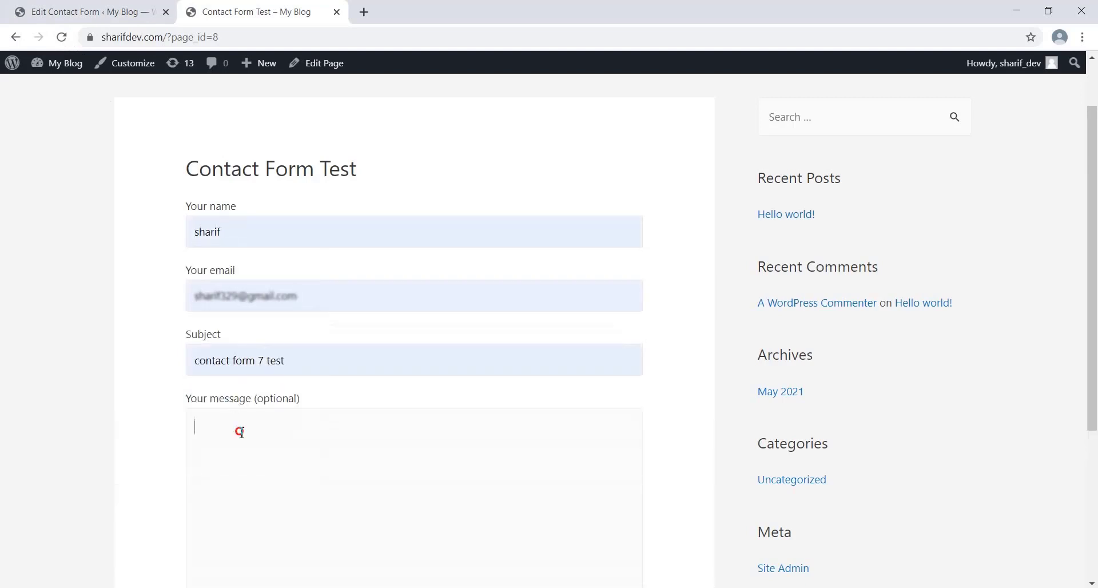
type("lop")
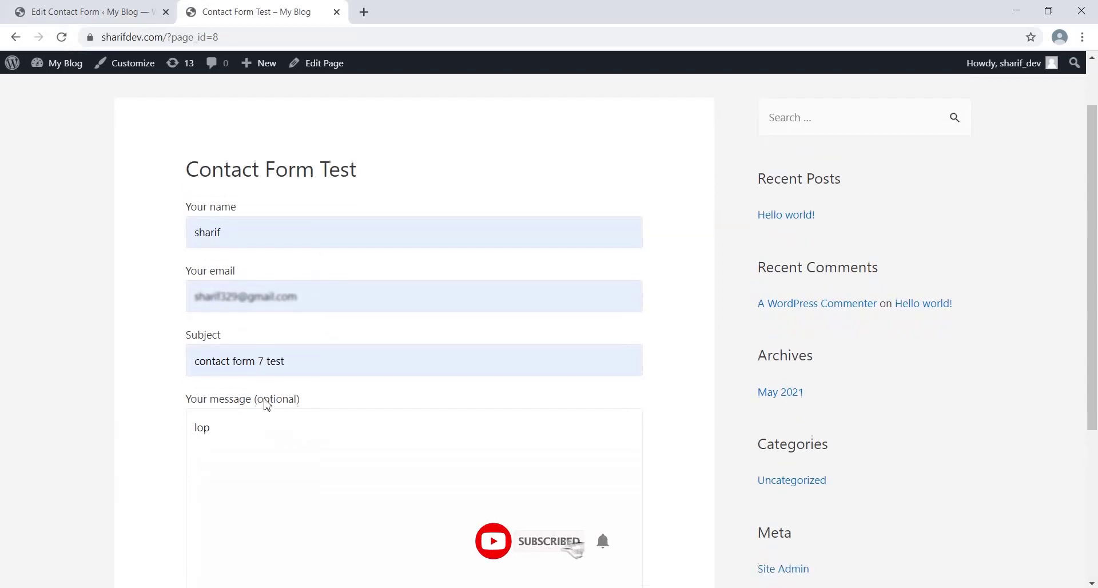
scroll(268, 355, "down", 2)
left_click(235, 508)
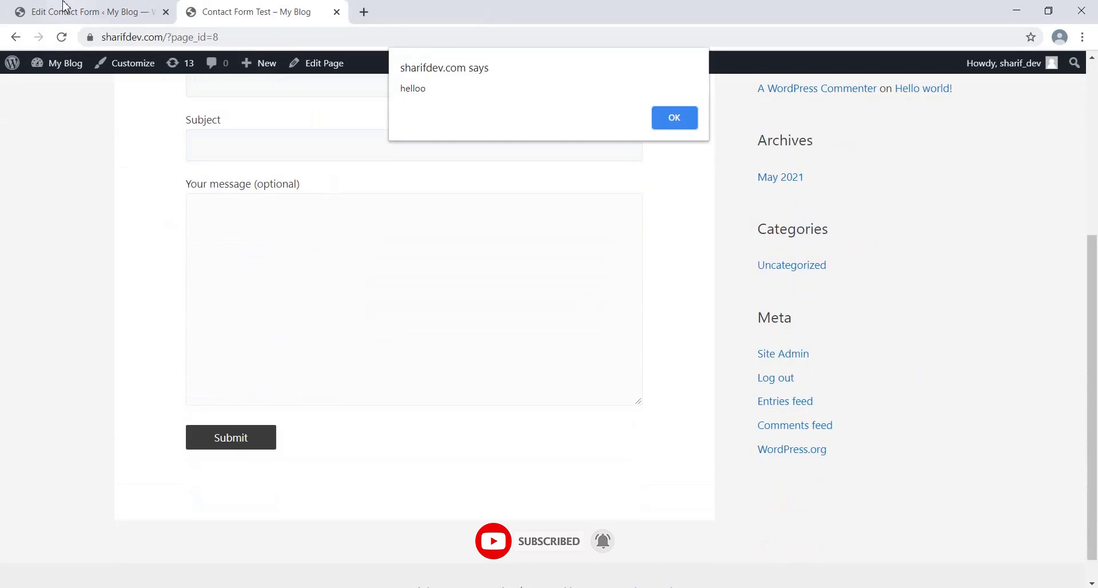
Dismiss the 'helloo' JavaScript alert so the W3Schools redirect opens in a new tab.
left_click(669, 119)
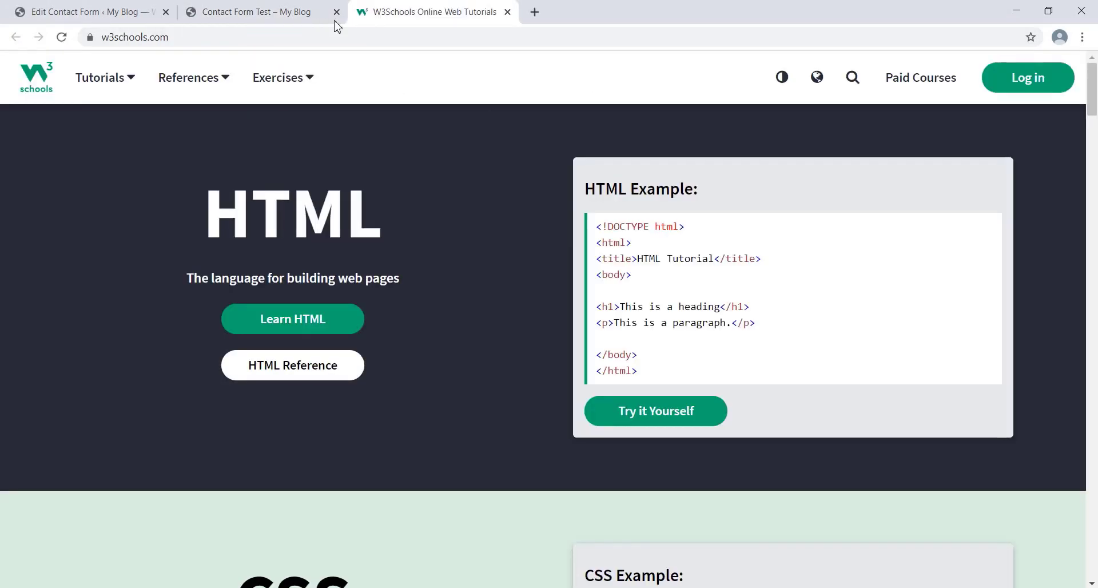